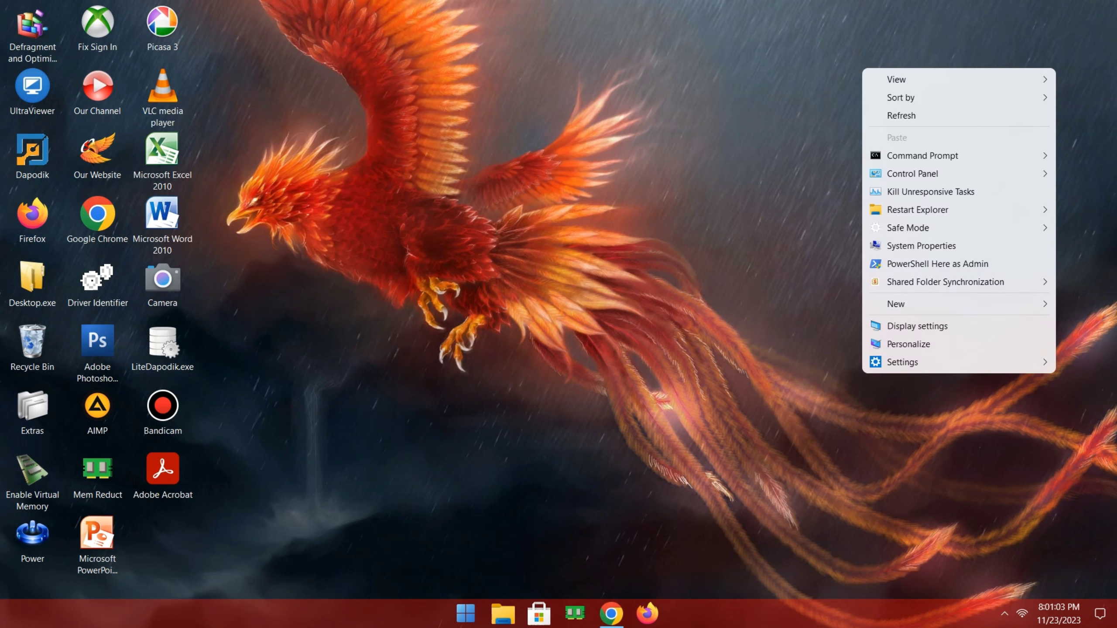
- Refresh the desktop and restore the Chrome window with the VervalCB home page
click(914, 115)
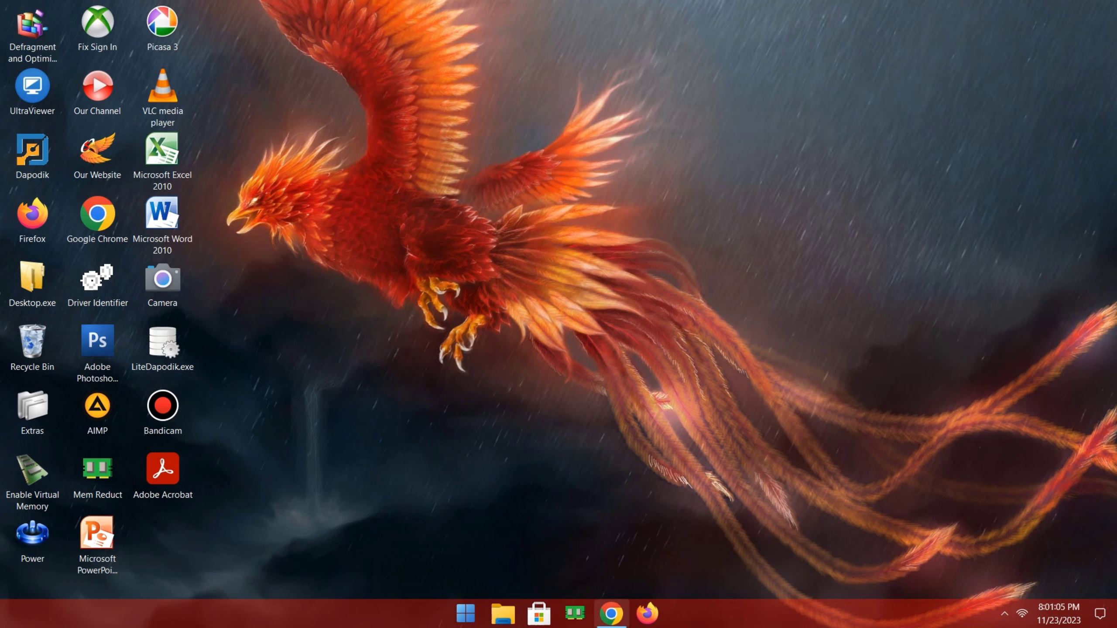
click(611, 614)
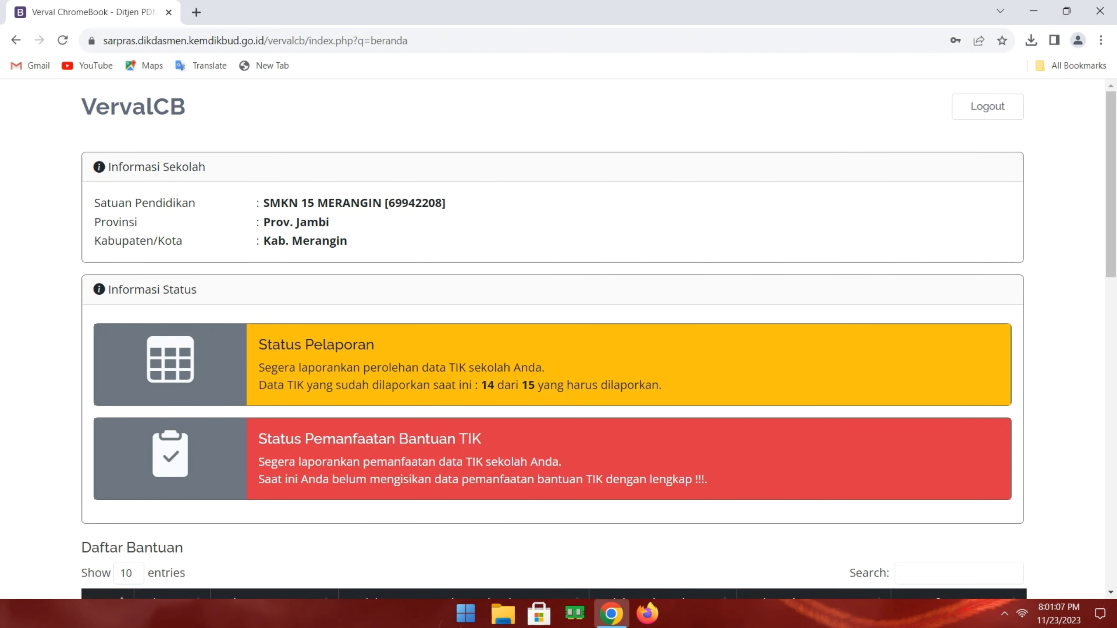
- Review the Daftar Bantuan device list (14 of 15) and open the Registrasi DAK form
scroll(598, 344, down, 6)
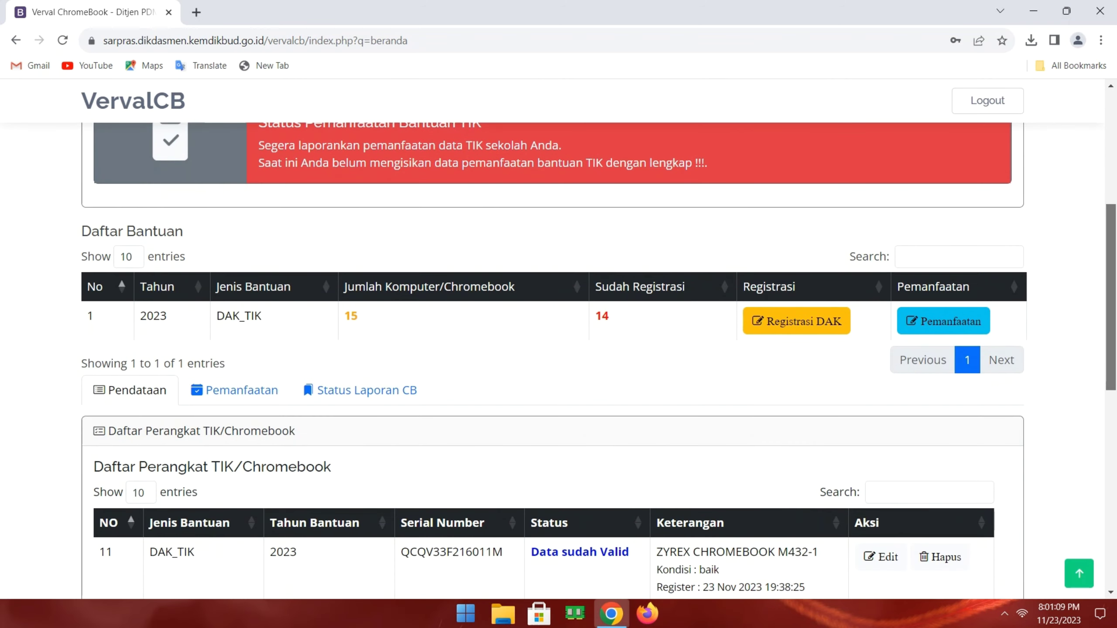
scroll(598, 344, down, 1)
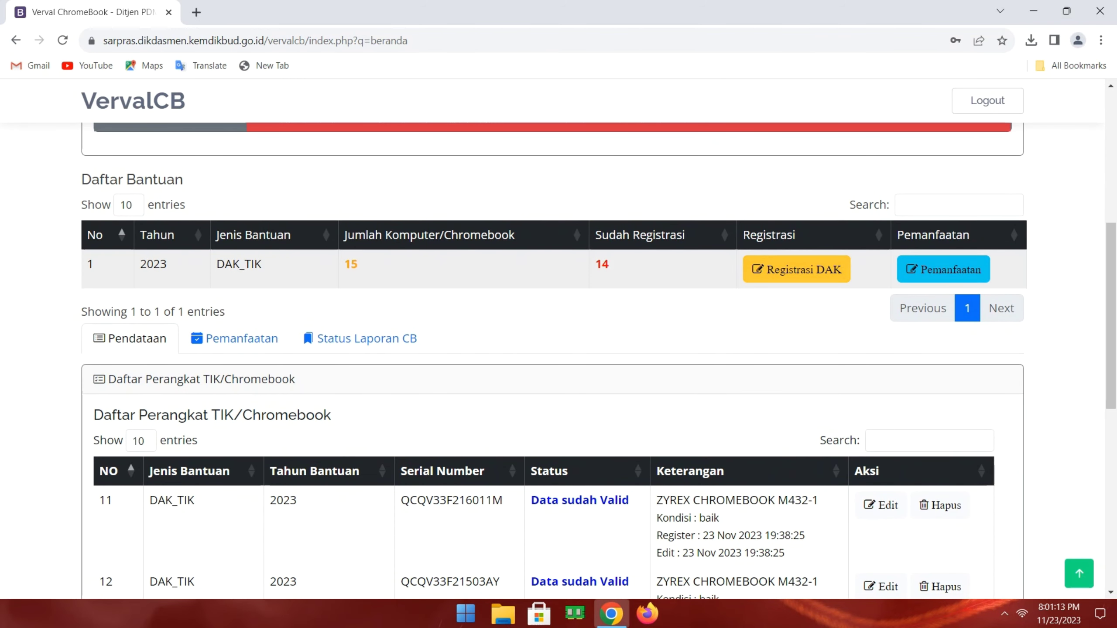
scroll(599, 361, down, 1)
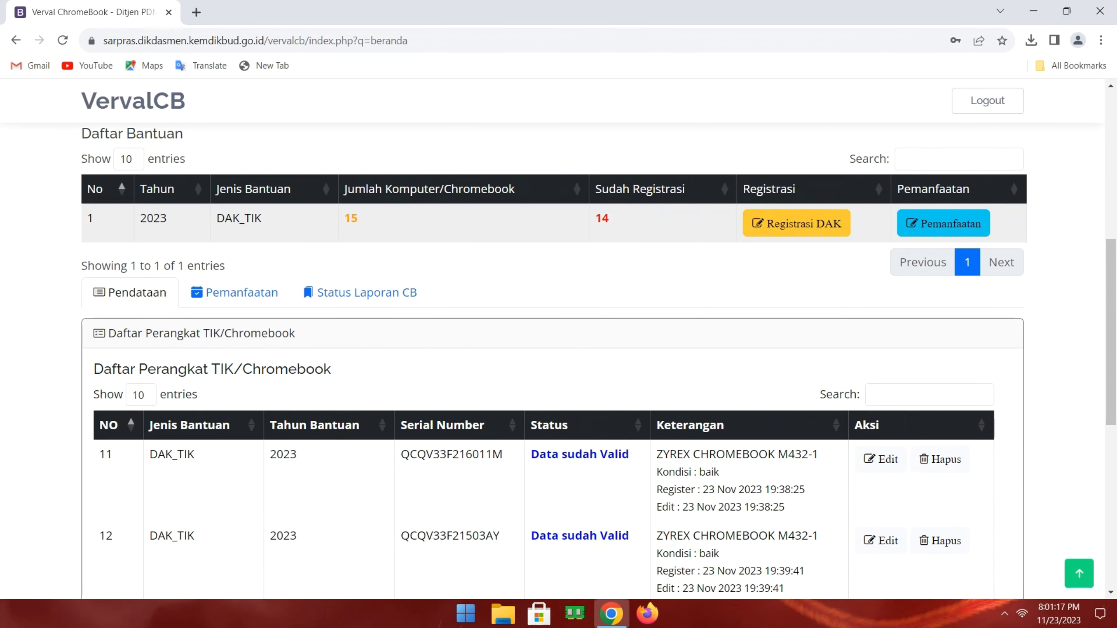
click(796, 223)
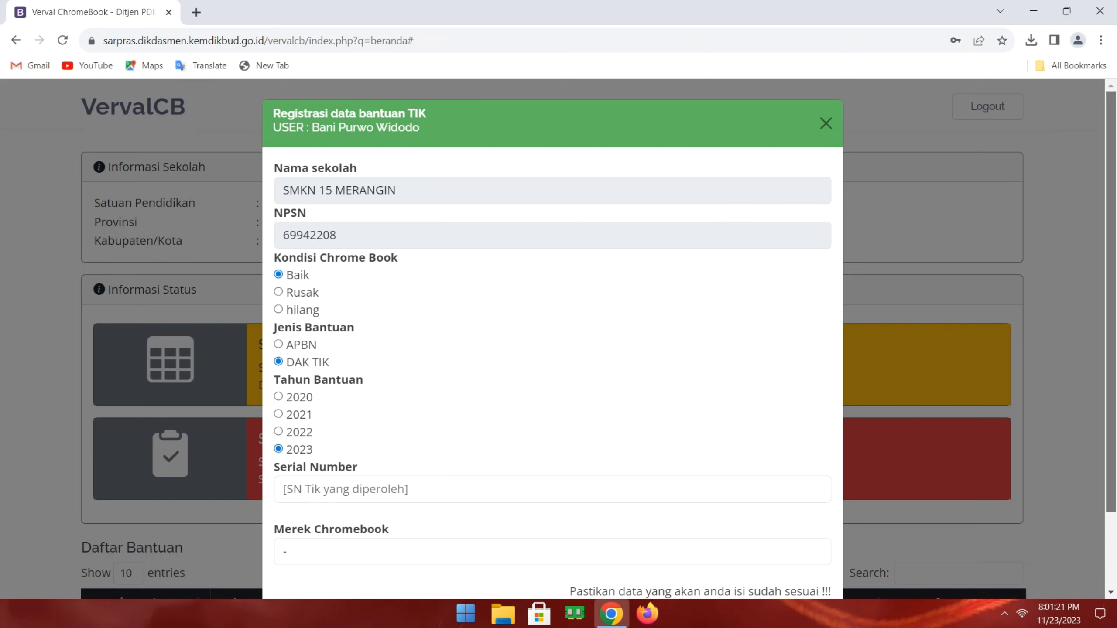
scroll(552, 339, down, 3)
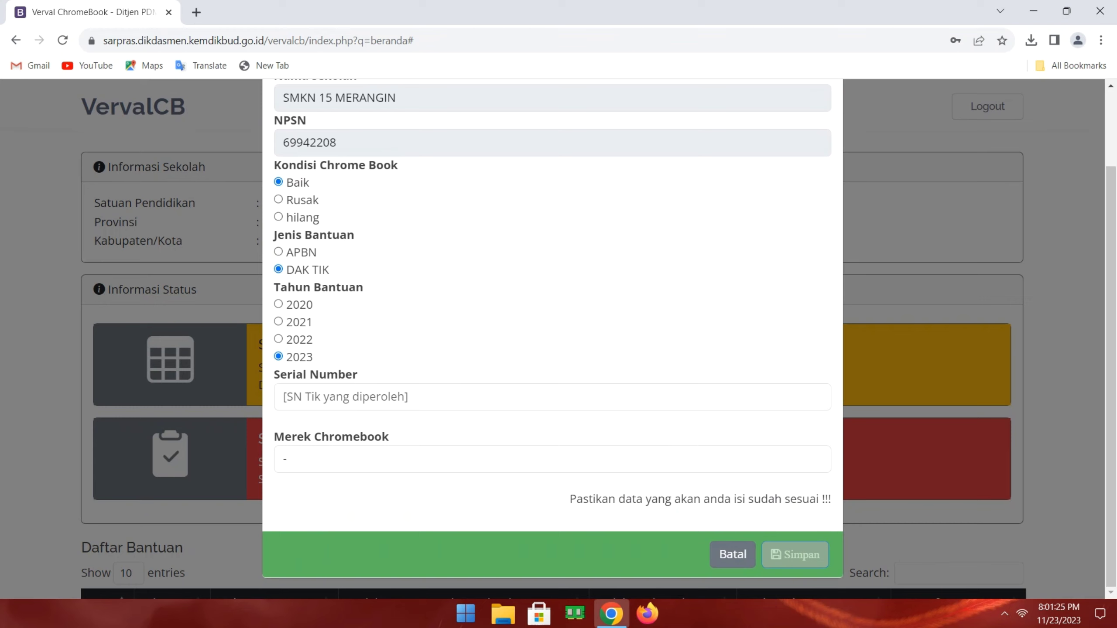
click(360, 396)
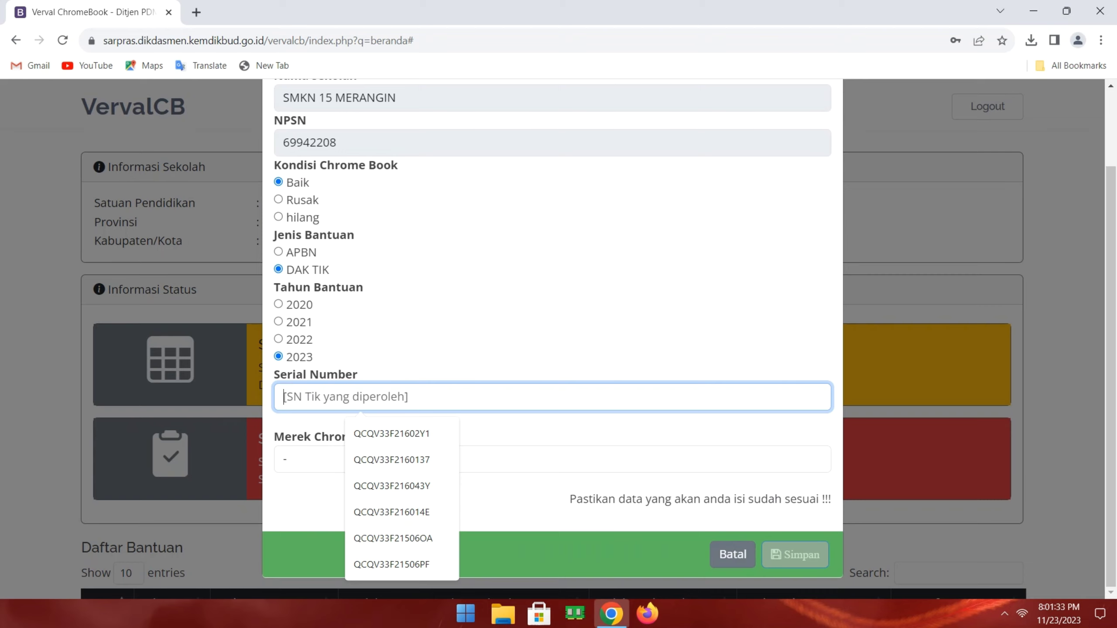
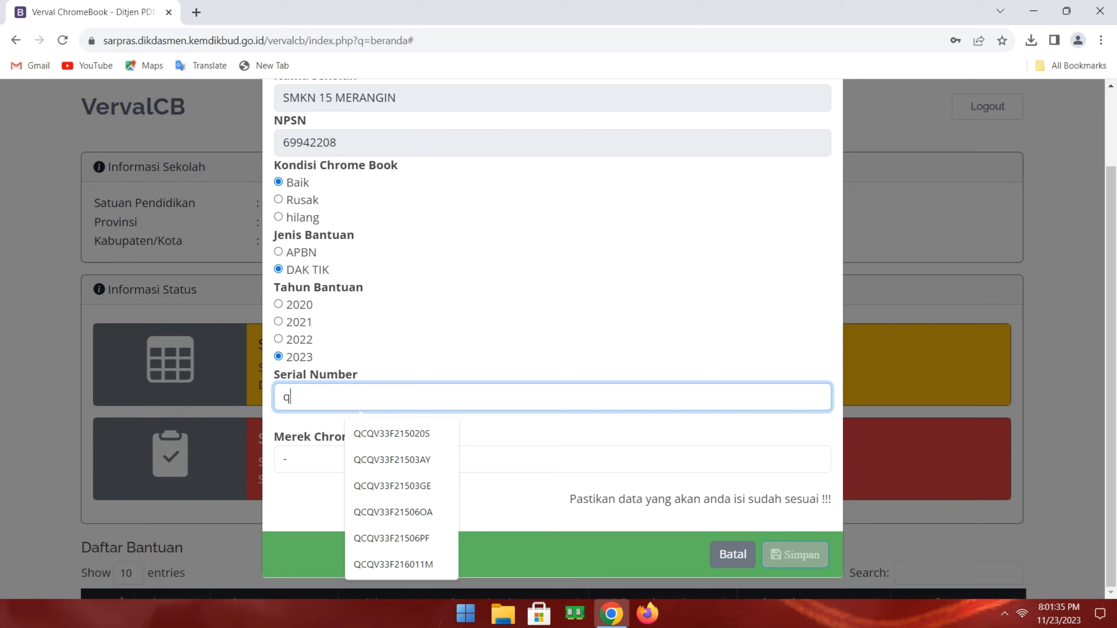
key(BackSpace)
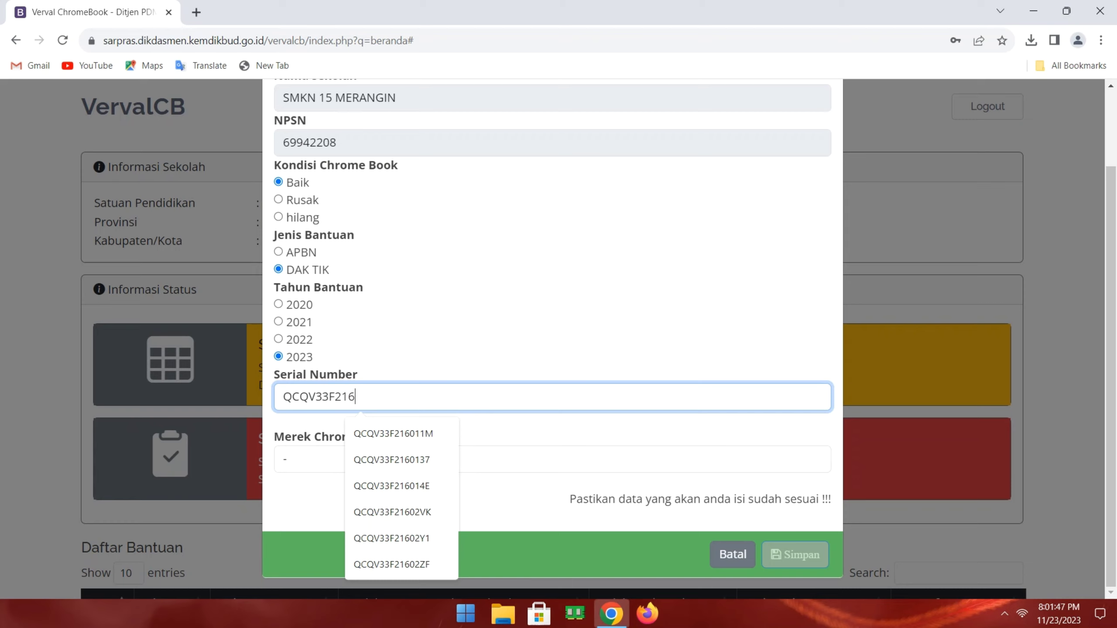
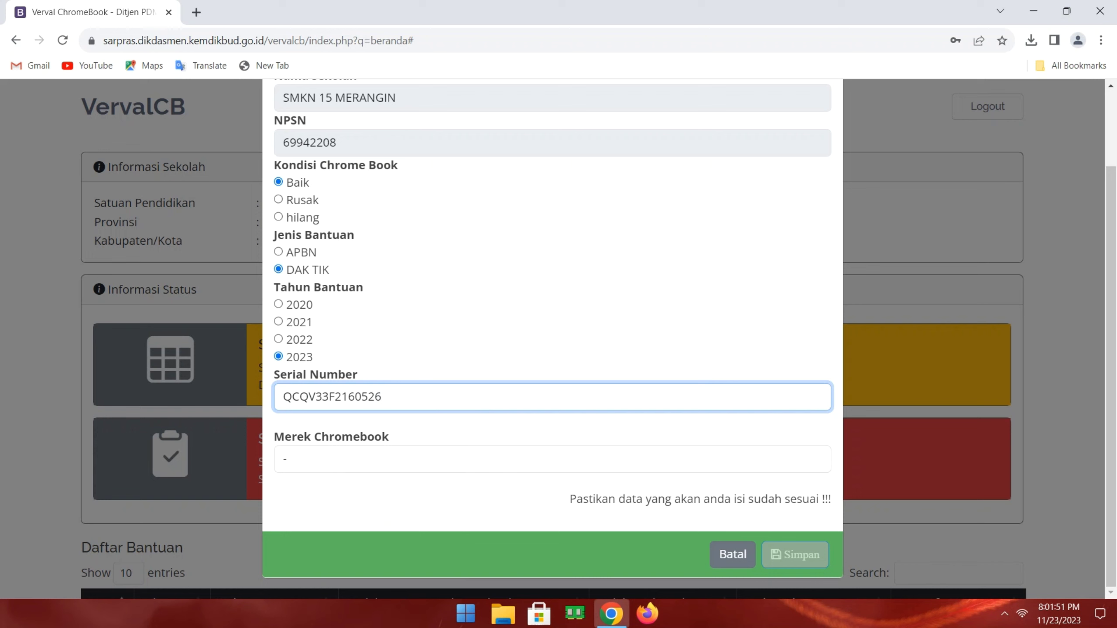
click(286, 459)
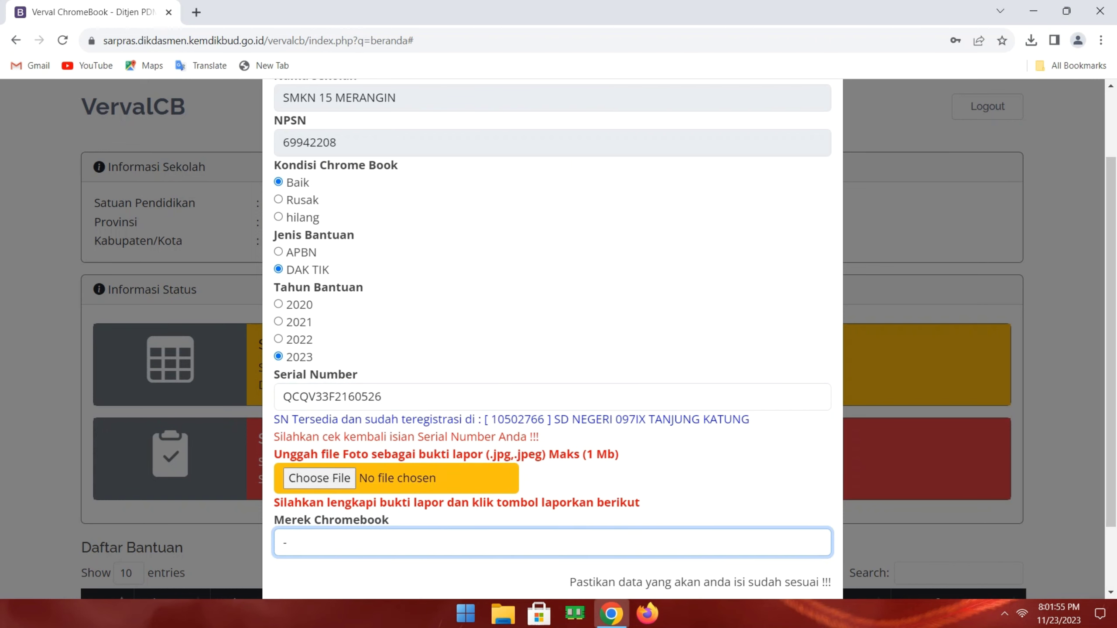
- Clear the Merek Chromebook field after briefly trying the ZYREX CHROMEBOOK M432-1 suggestion
text(P)
key(BackSpace)
key(BackSpace)
key(BackSpace)
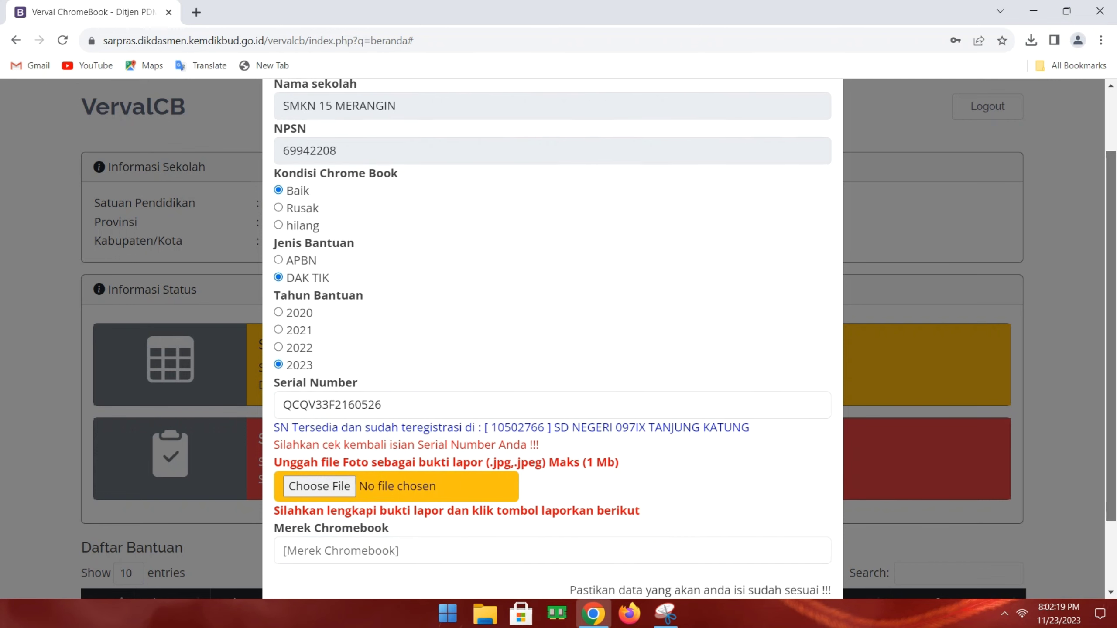
scroll(553, 338, up, 1)
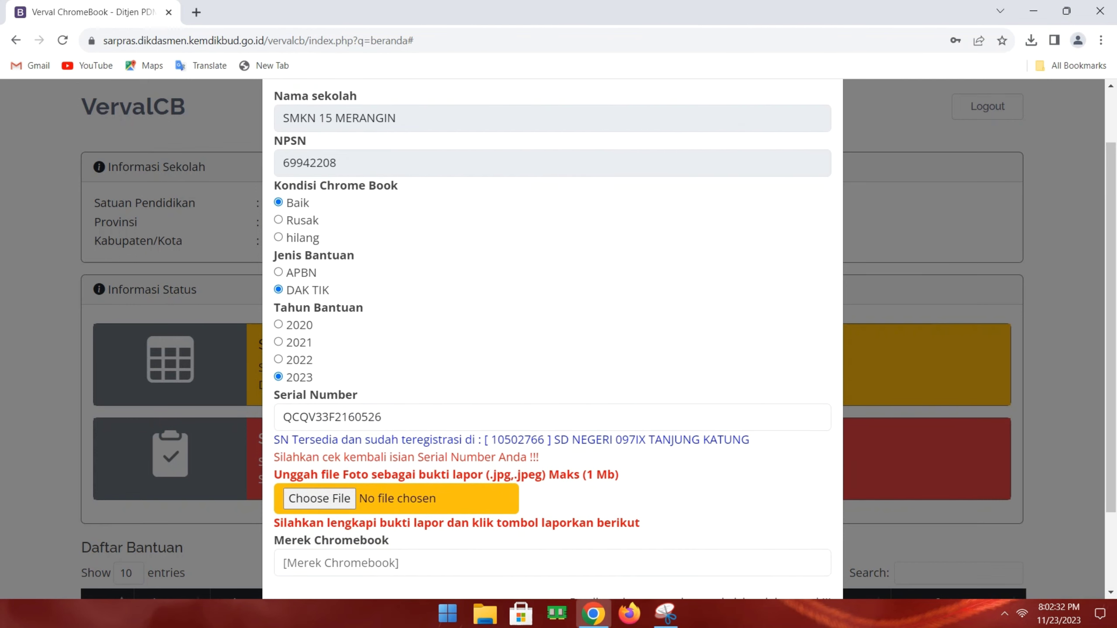
click(334, 562)
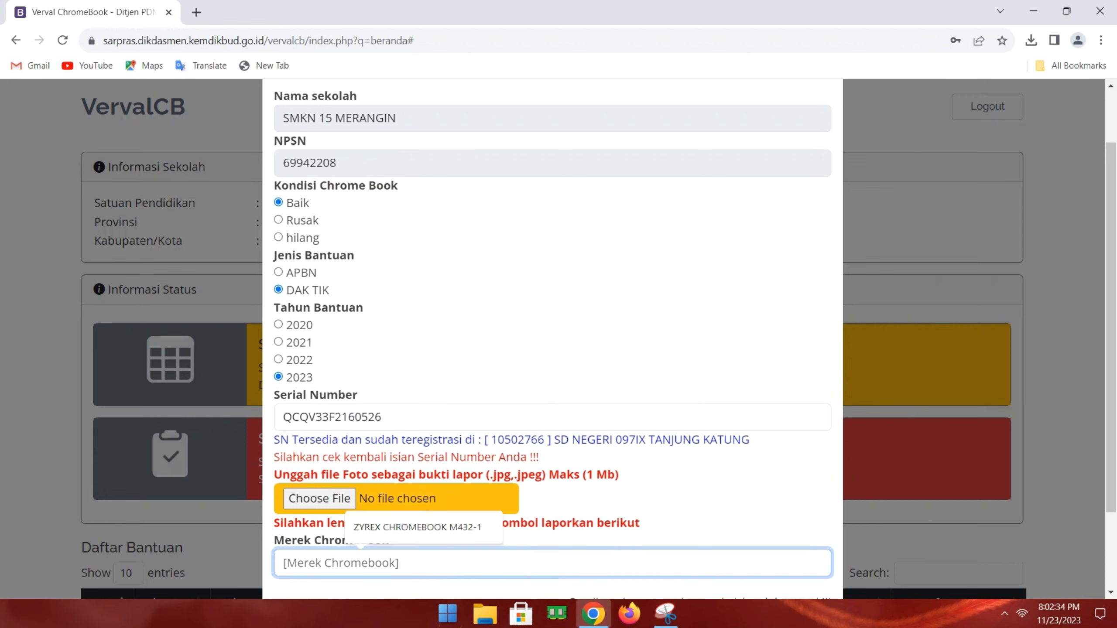
key(Down)
key(Return)
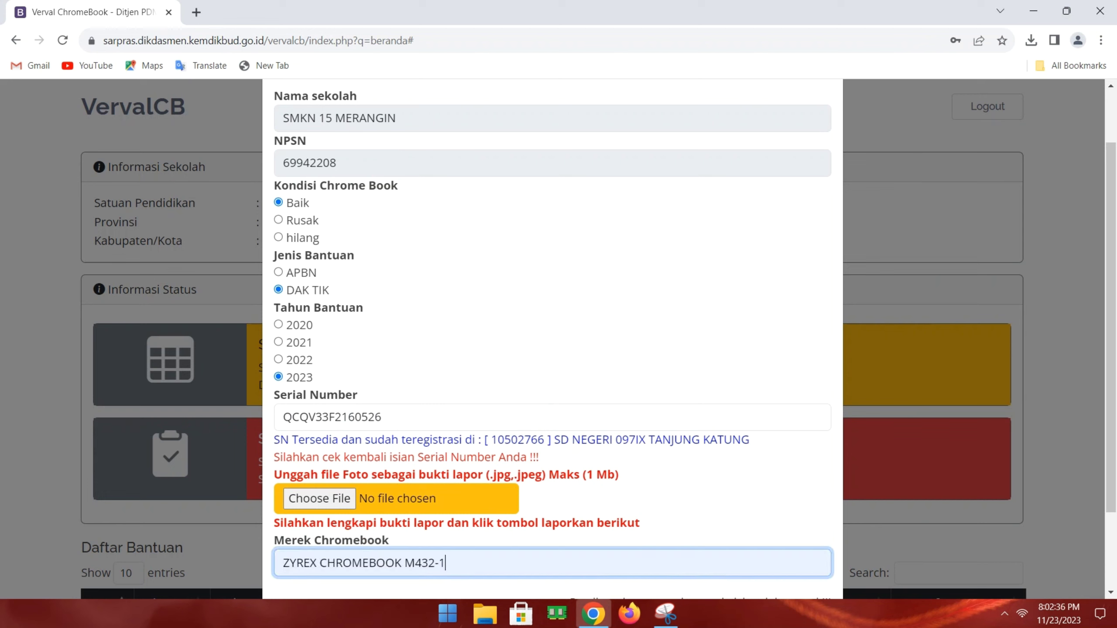
key(BackSpace)
text(1)
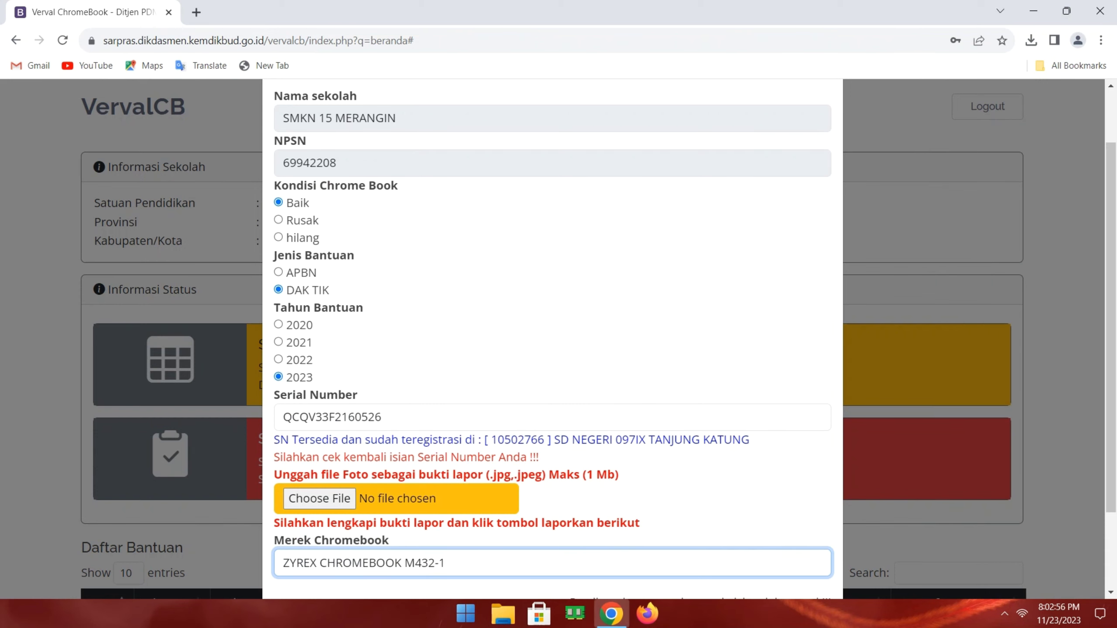
key(BackSpace)
key(BackSpace)
key(BackSpace)
key(BackSpace)
key(BackSpace)
key(BackSpace)
key(BackSpace)
key(BackSpace)
key(BackSpace)
key(BackSpace)
key(BackSpace)
key(BackSpace)
key(BackSpace)
key(BackSpace)
key(BackSpace)
key(BackSpace)
key(BackSpace)
key(BackSpace)
key(BackSpace)
key(BackSpace)
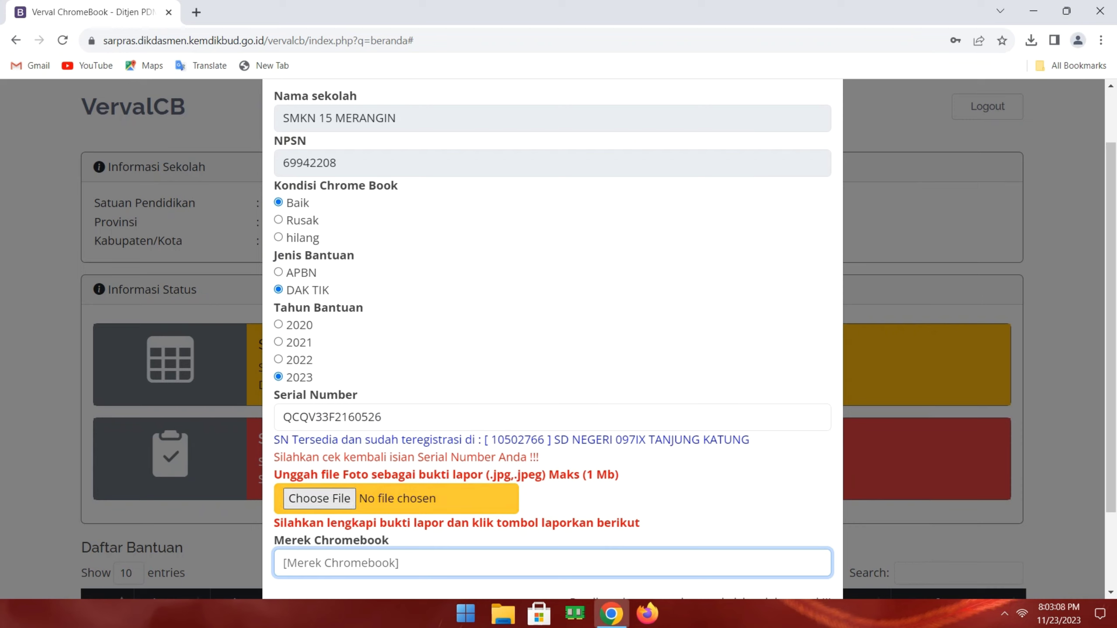
- Attach IMG_20231123_193530.jpg from Downloads as the photo proof
click(319, 499)
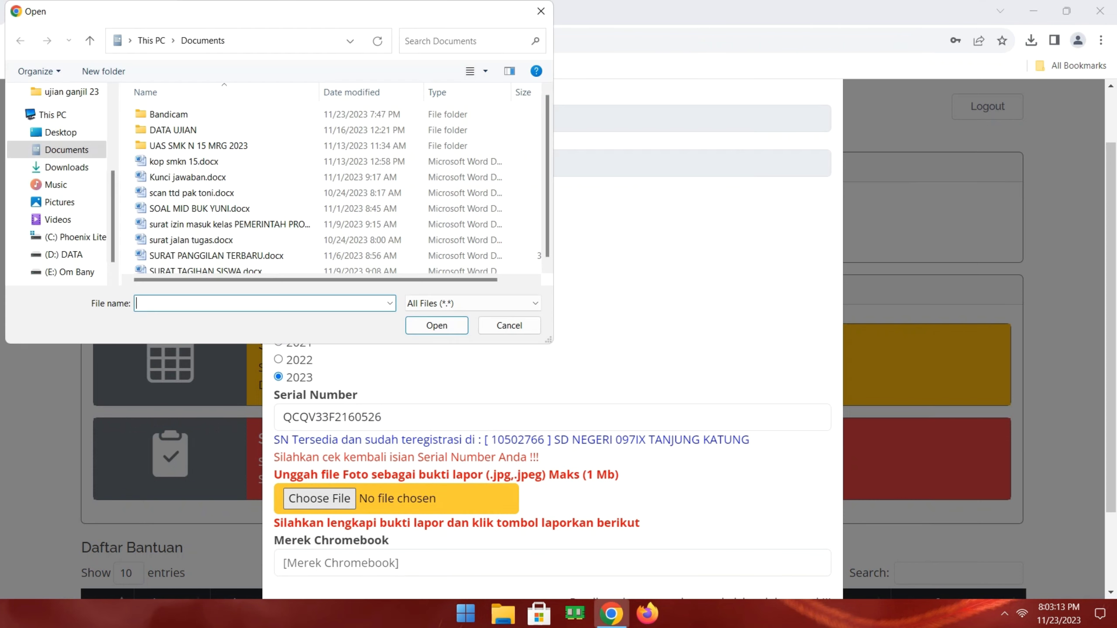
click(66, 167)
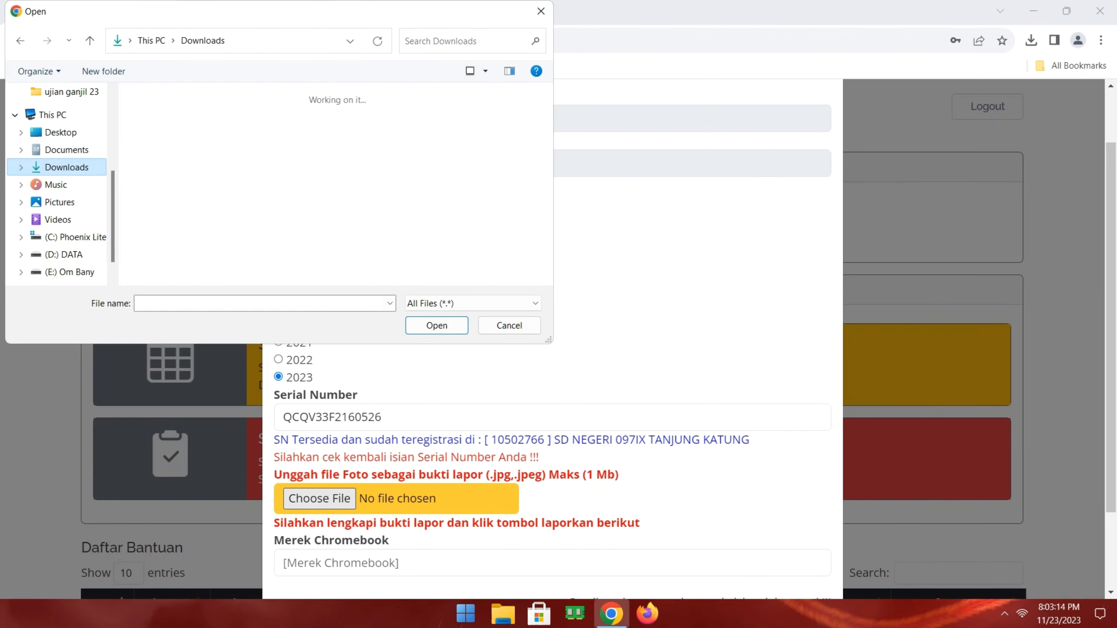
click(251, 145)
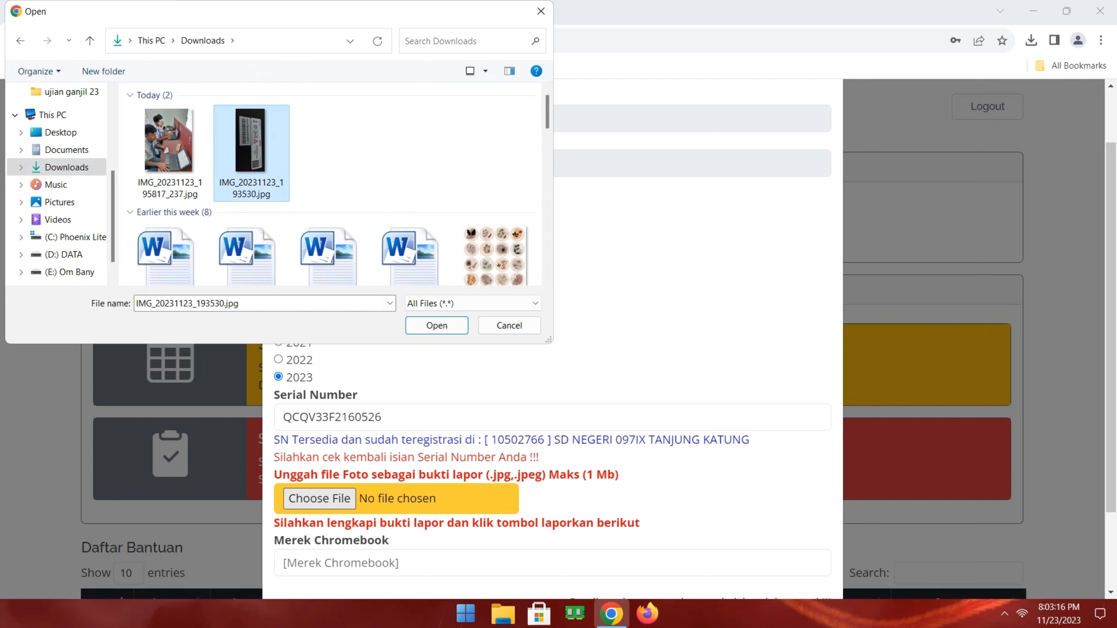
key(Return)
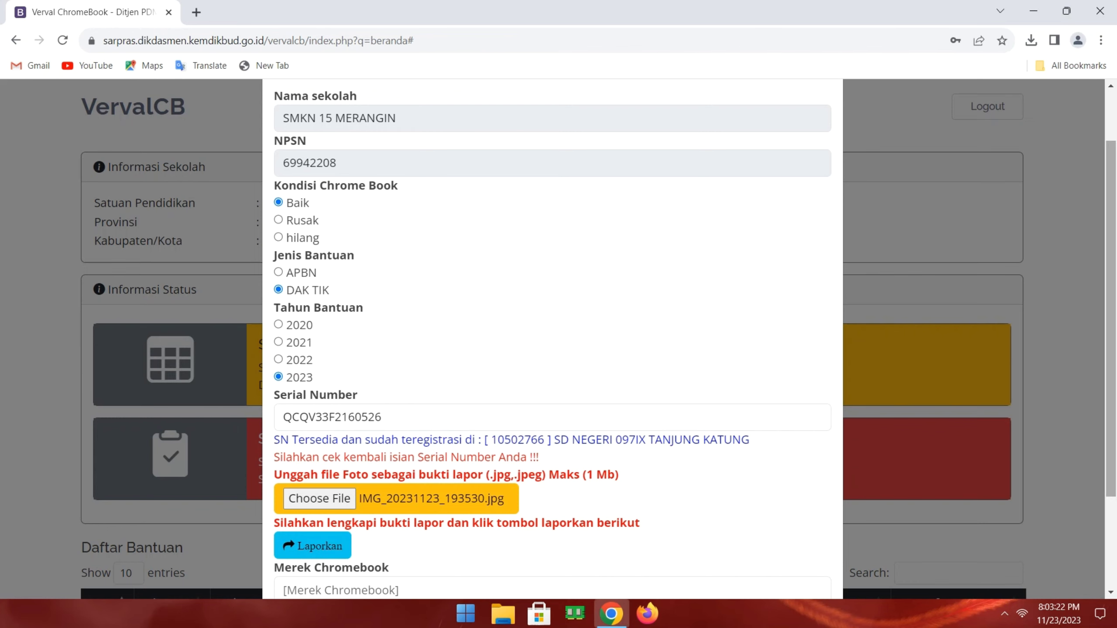
- Fill in the brand ZYREX CHROMEBOOK M432-1 from the autocomplete suggestion
scroll(552, 339, down, 3)
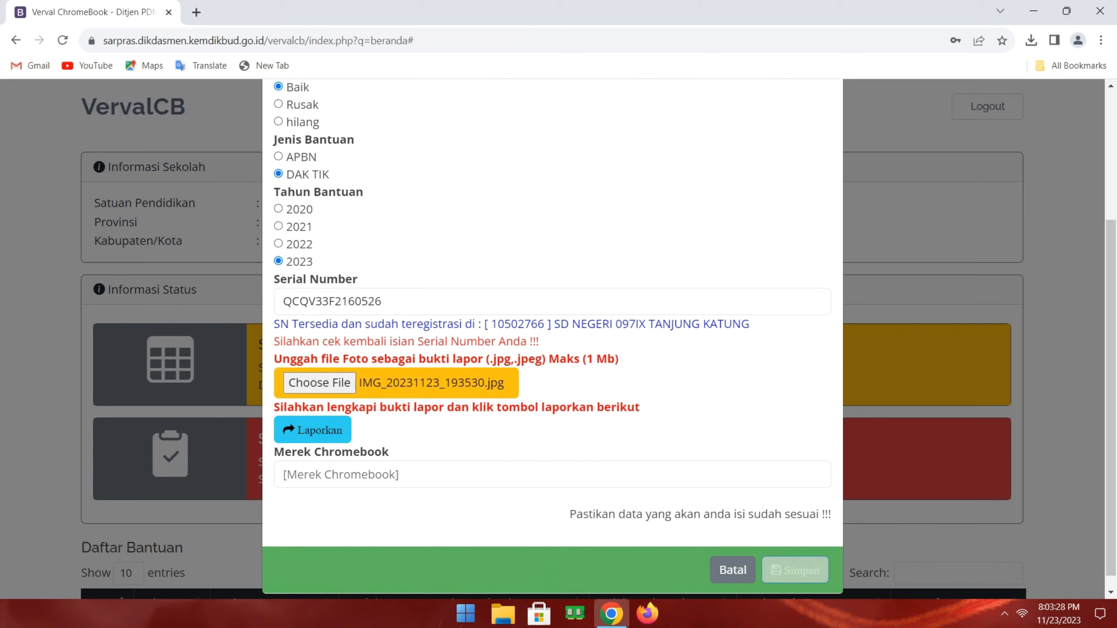
click(352, 475)
key(Down)
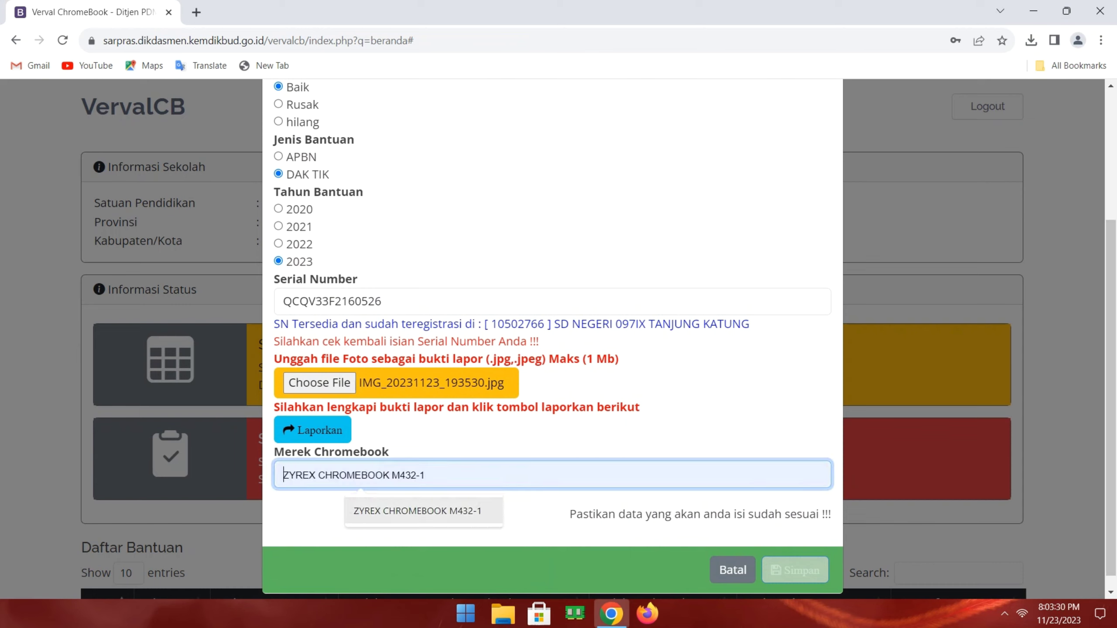
key(Return)
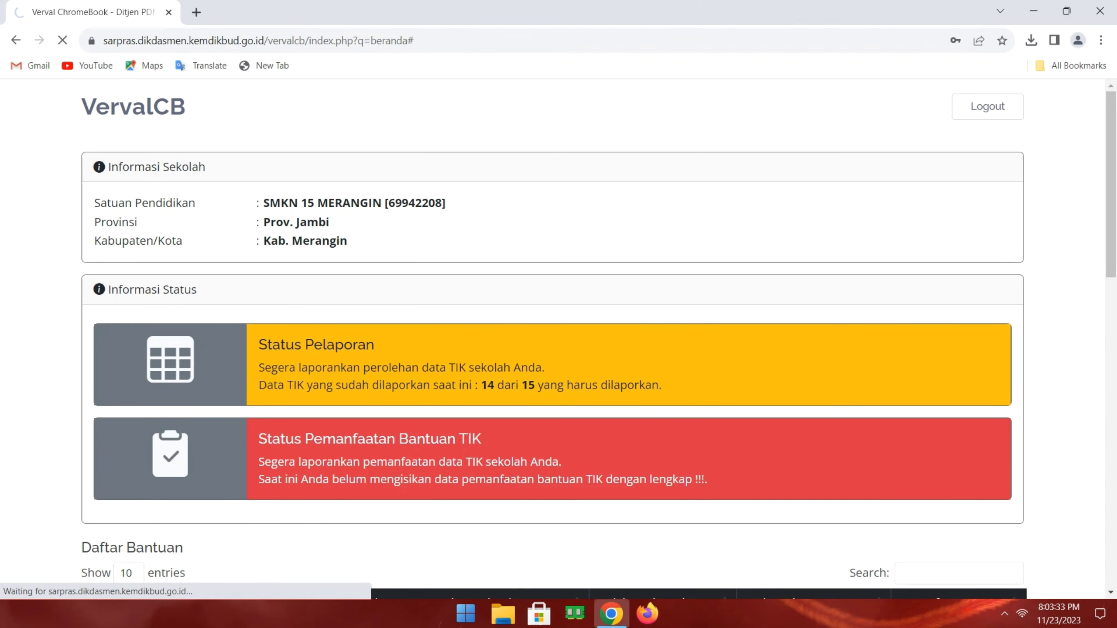
scroll(559, 353, down, 15)
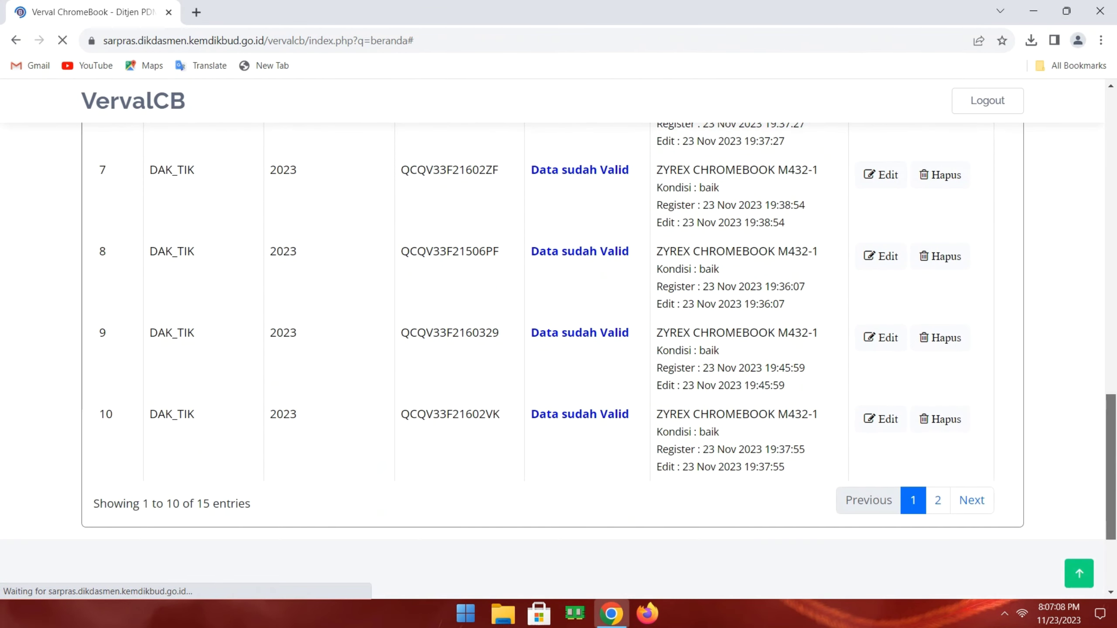
- Show page 2 of the device list to confirm QCQV33F2160526 is Data sudah Valid
scroll(558, 352, down, 4)
scroll(559, 352, up, 12)
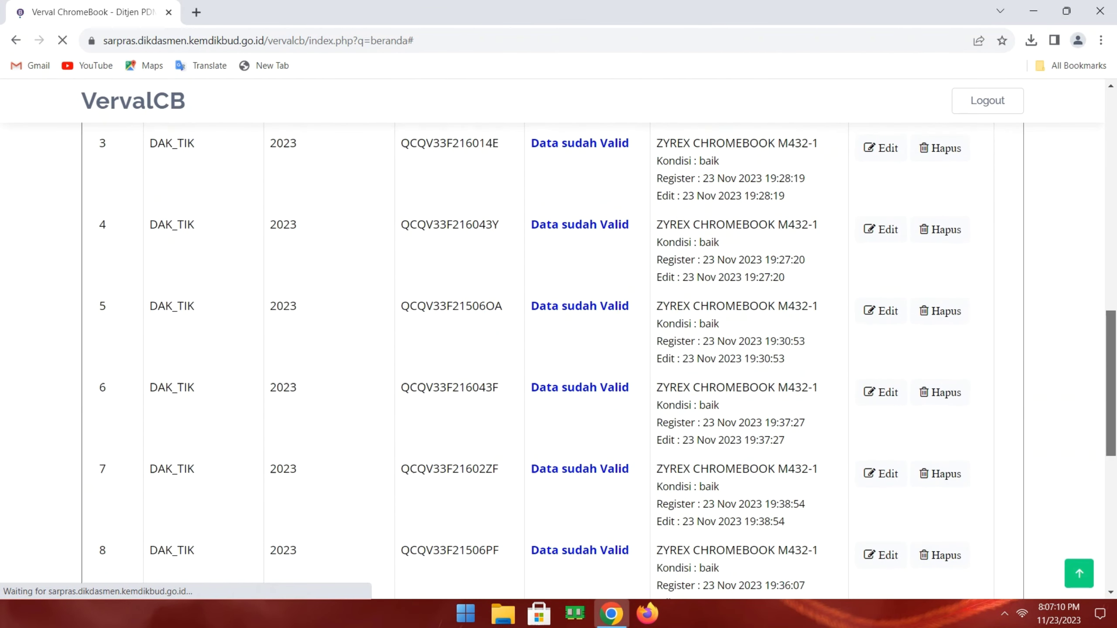
scroll(558, 352, down, 12)
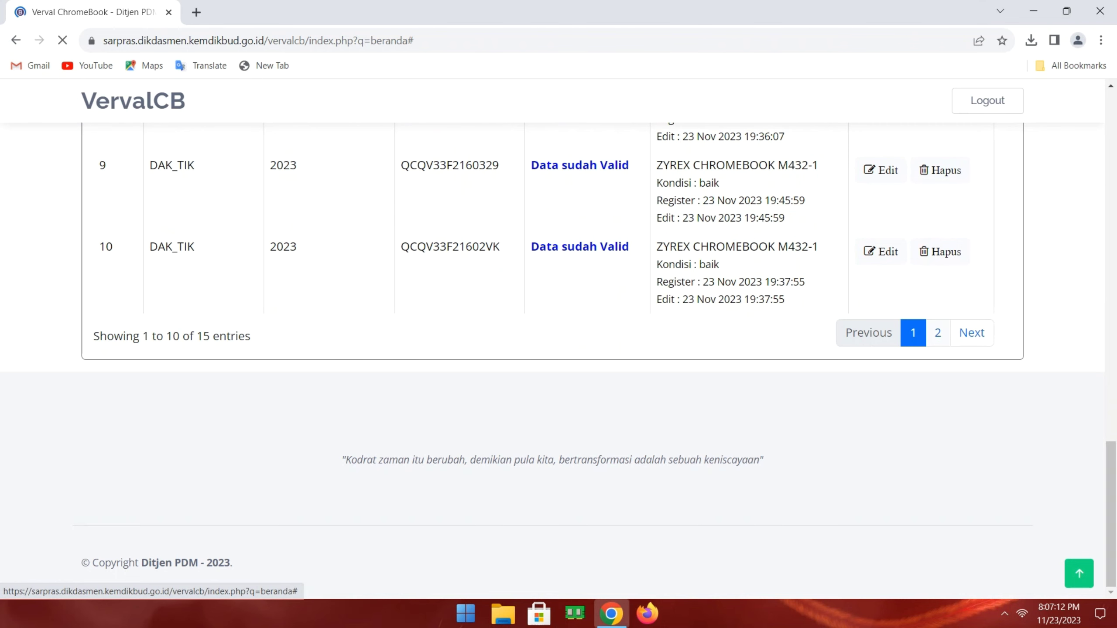
click(938, 332)
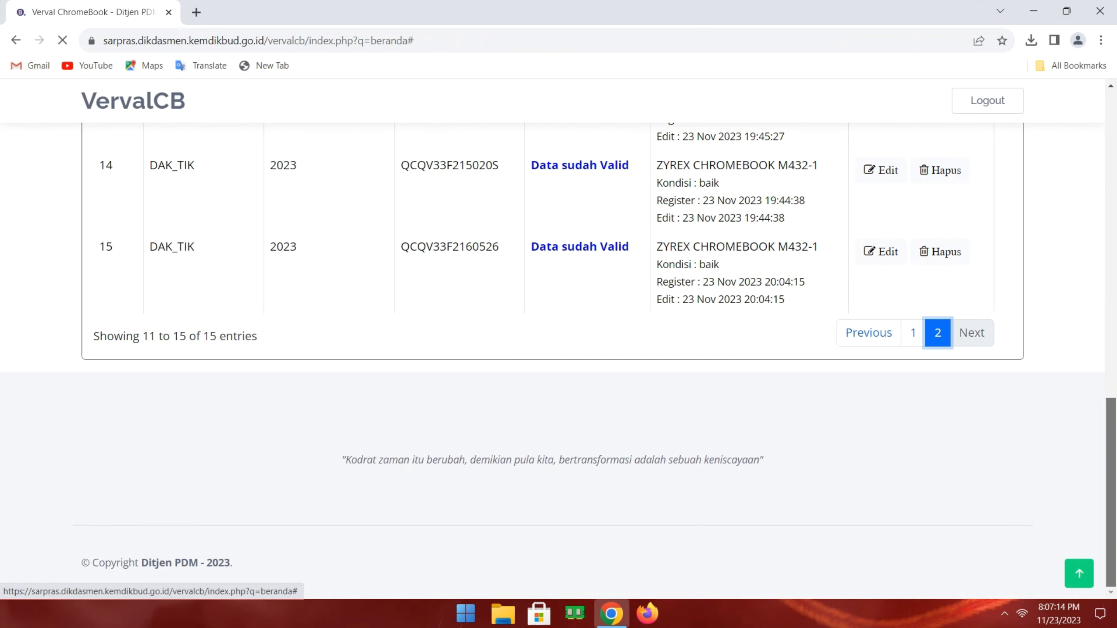
- Open the Pemanfaatan tab to view the DAK_TIK 2023 usage entry
scroll(559, 352, up, 12)
scroll(558, 353, down, 3)
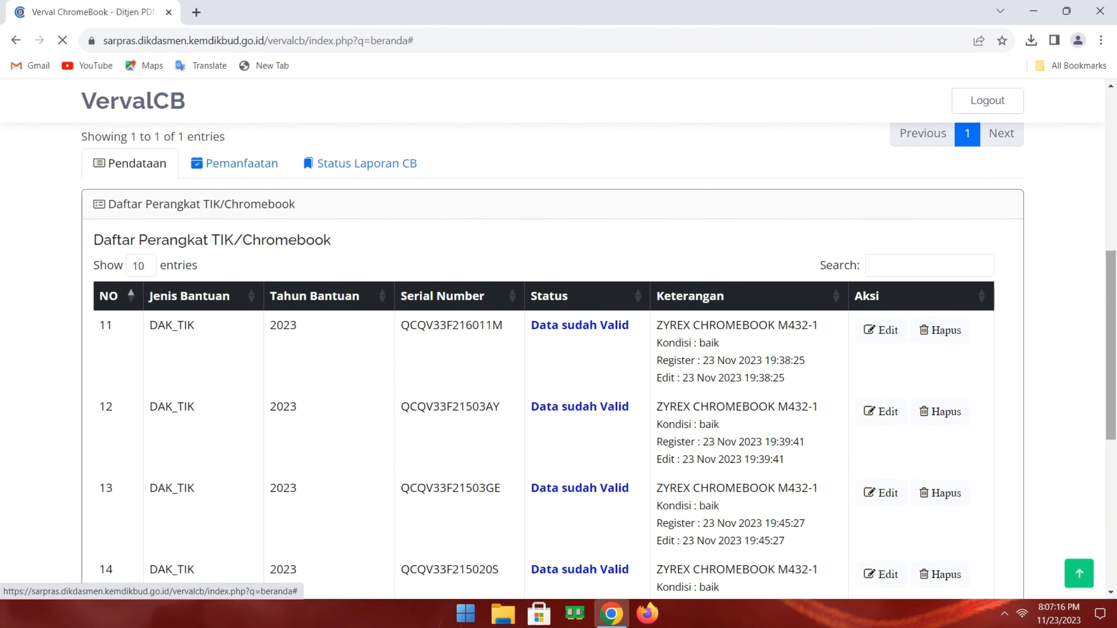
click(234, 164)
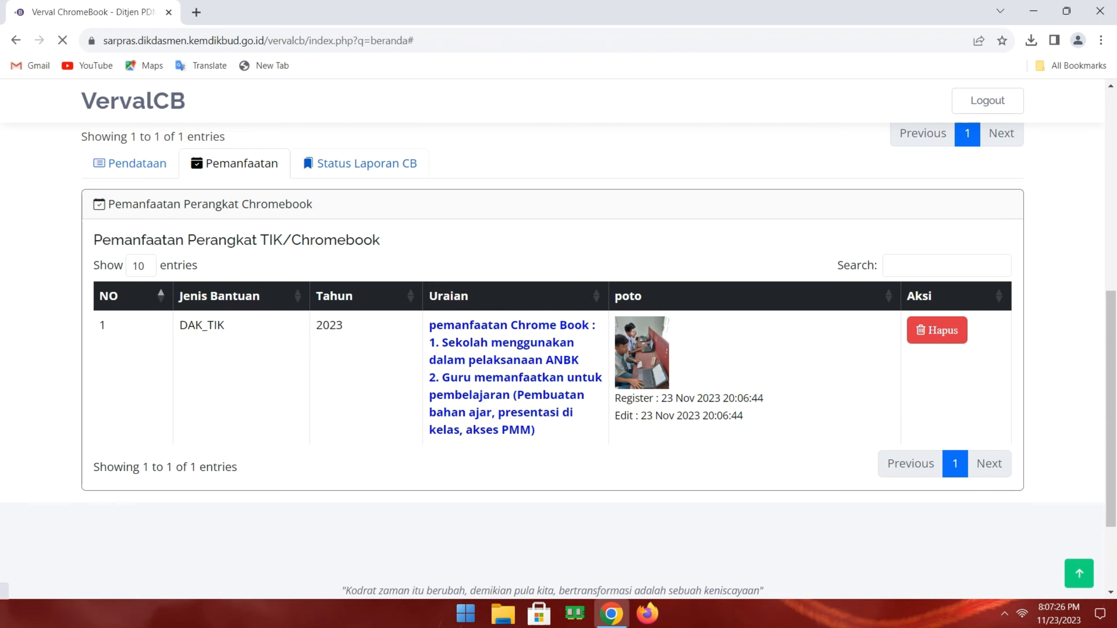
- Open the Status Laporan CB tab to see the Chromebook report status
click(361, 163)
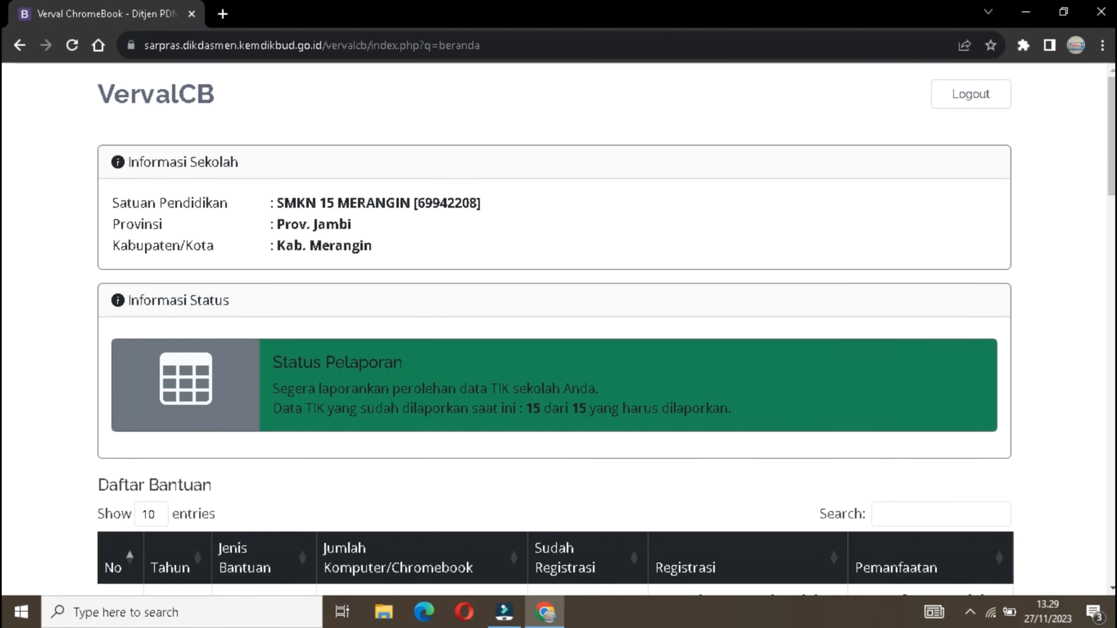
- Switch via Pemanfaatan to Status Laporan CB, showing QCQV33F2160526 as Sudah di proses
scroll(558, 330, down, 4)
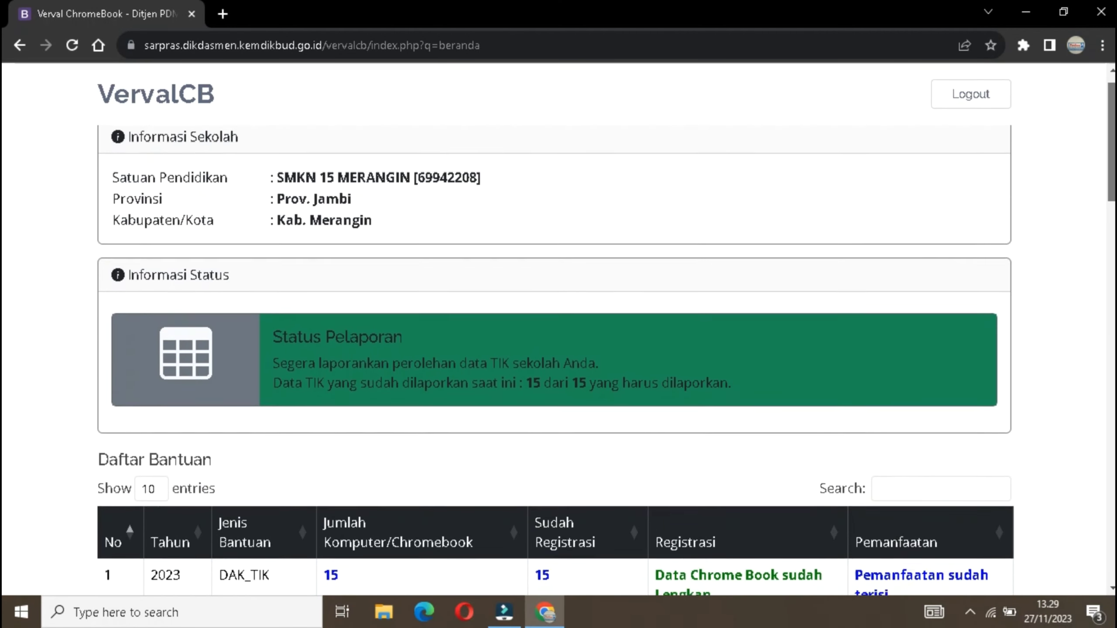
scroll(559, 330, down, 5)
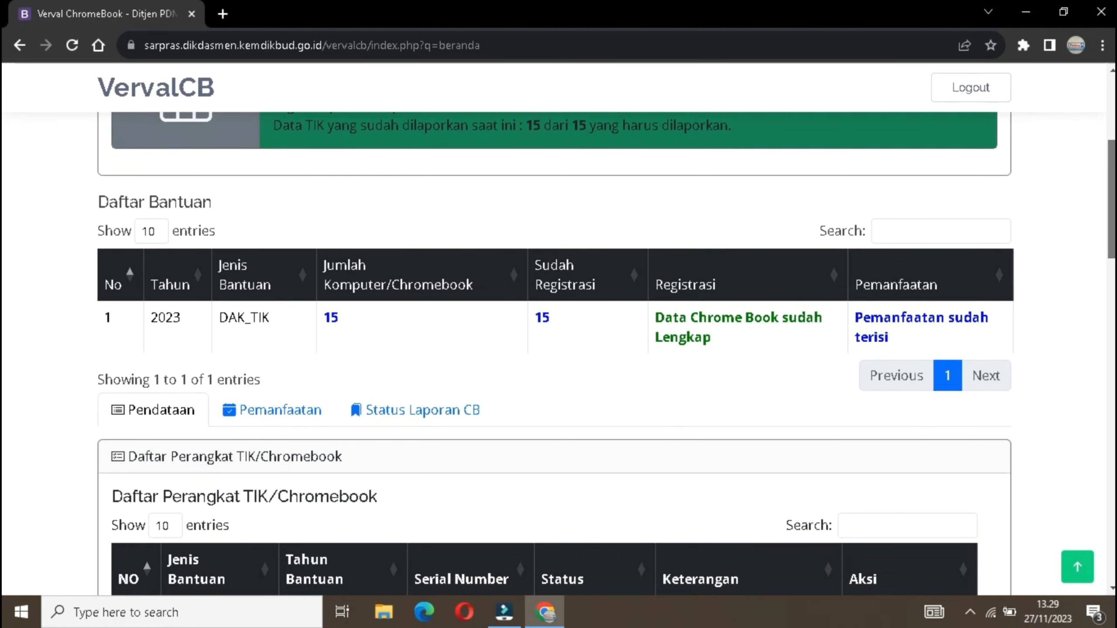
scroll(558, 329, down, 1)
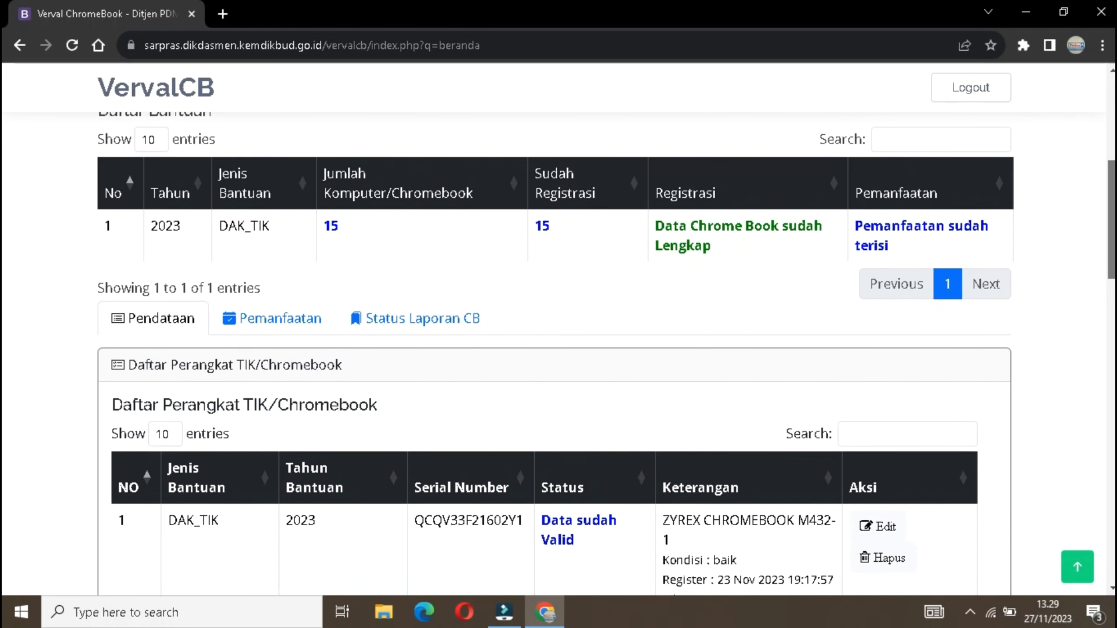
click(288, 317)
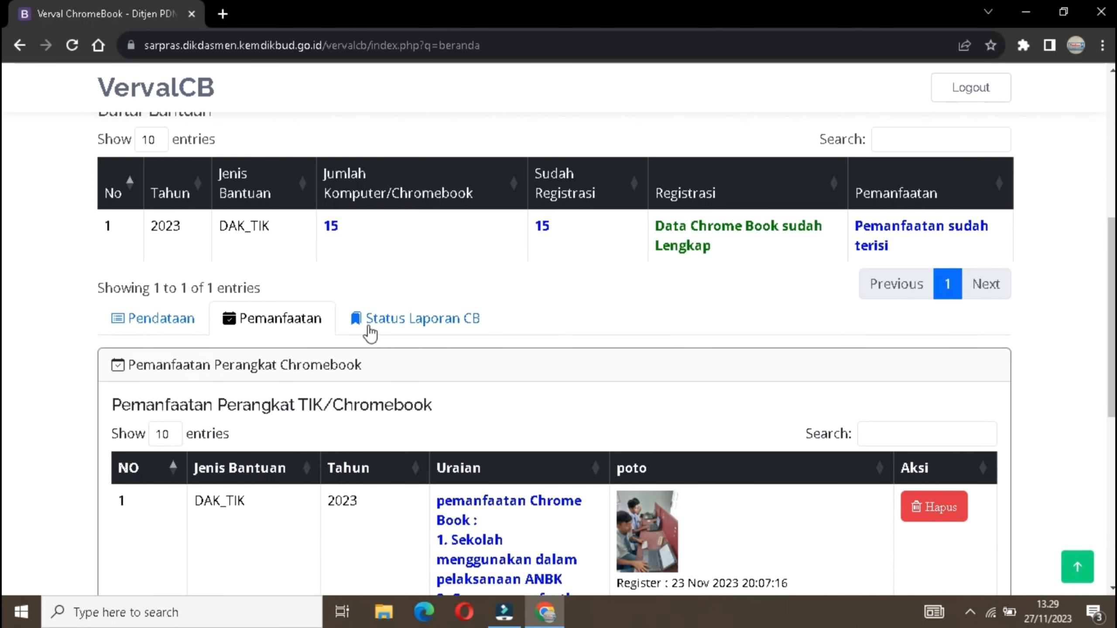
click(421, 320)
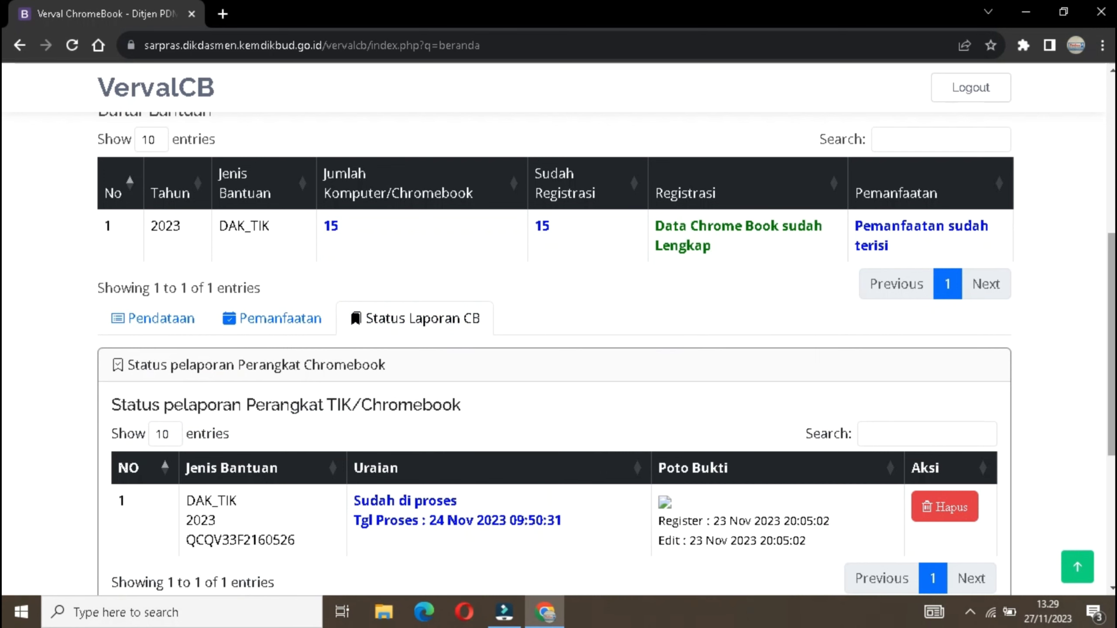
scroll(606, 354, down, 3)
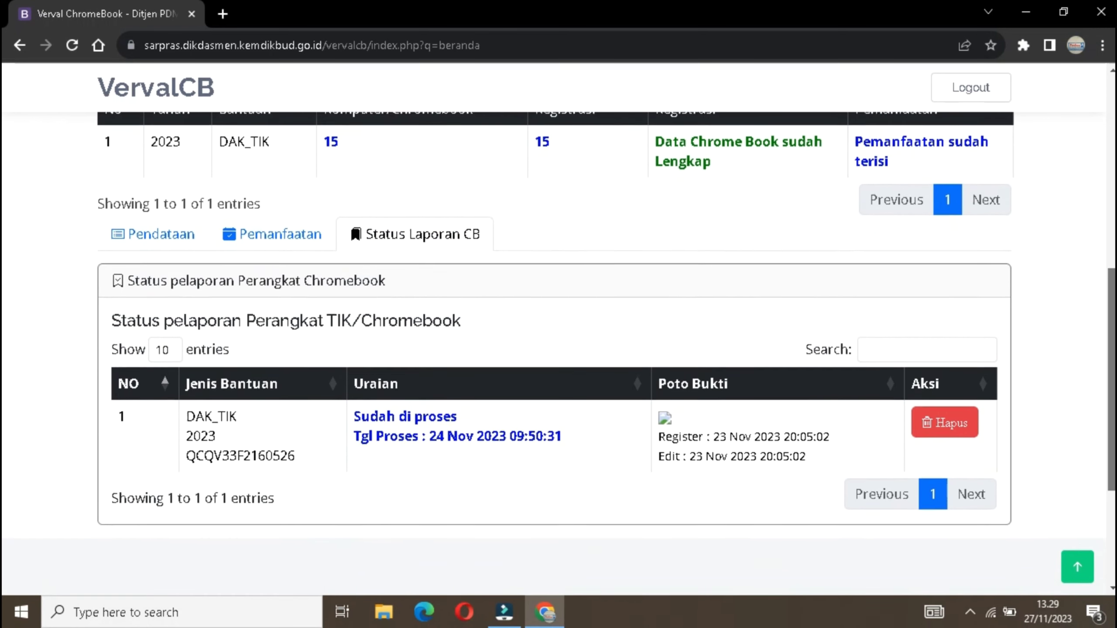